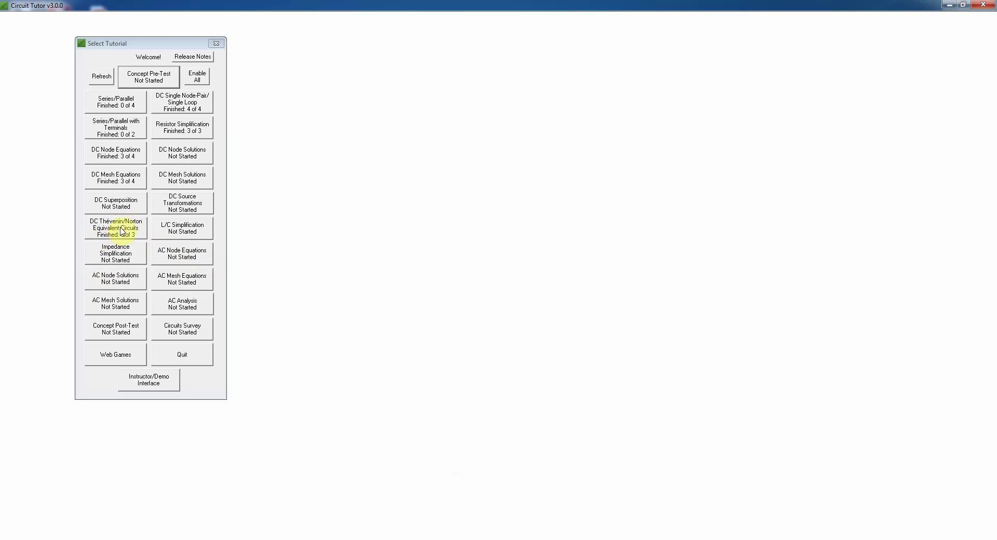
Open the DC Thévenin/Norton Equivalent Circuits tutorial, unlock all its levels and show the example for the Easy level
click(119, 230)
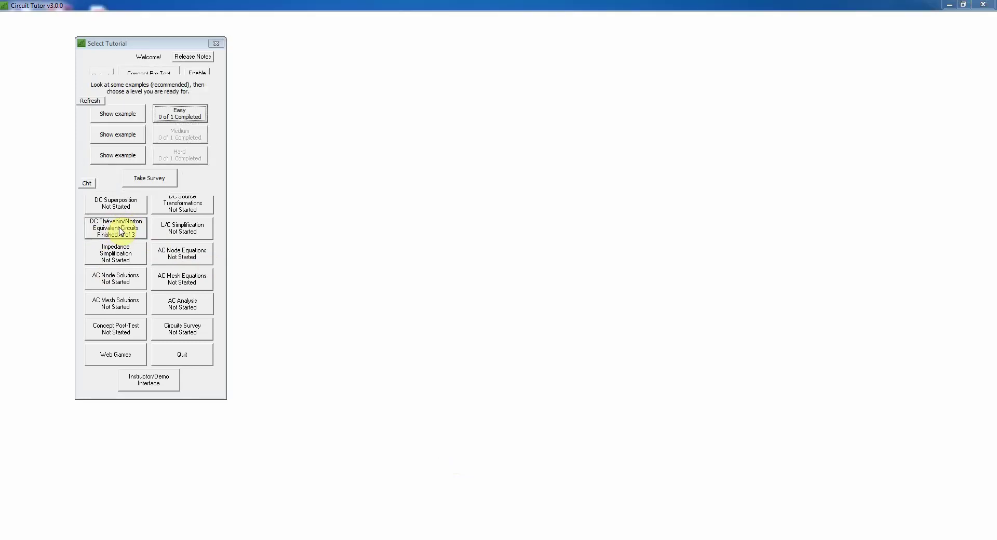
click(86, 185)
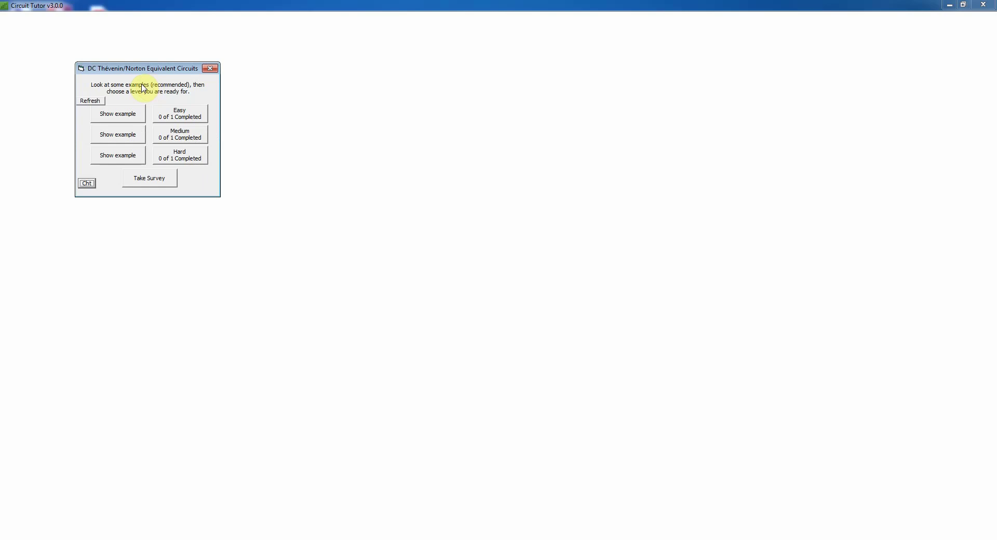
click(123, 116)
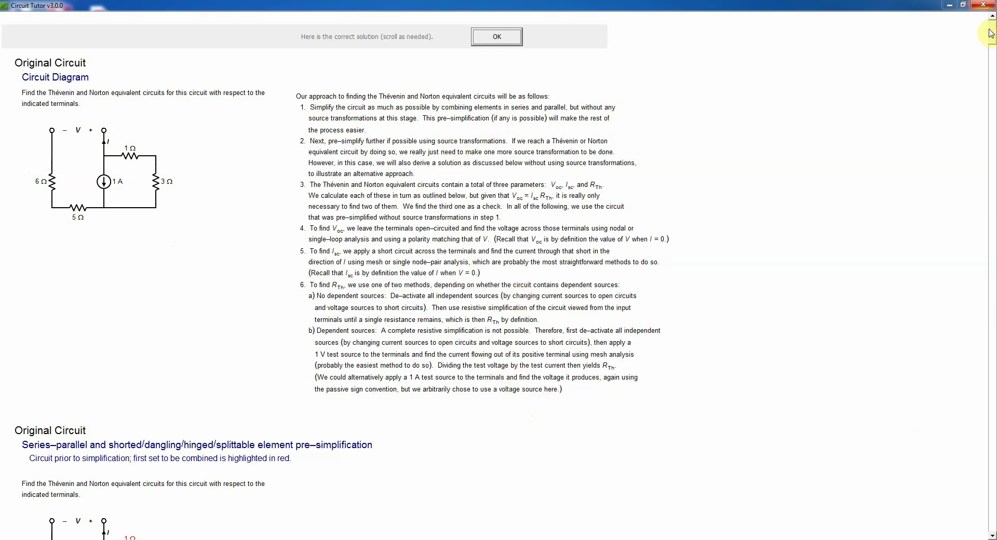
Examine the worked example's approach, its series-parallel pre-simplification and its source transformation stages
drag(992, 36, 991, 108)
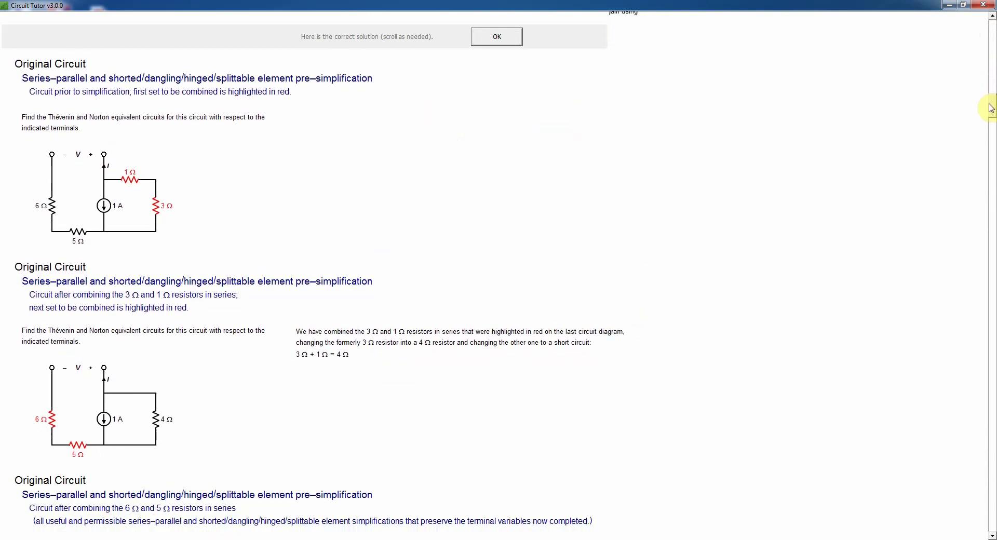
drag(992, 108, 989, 116)
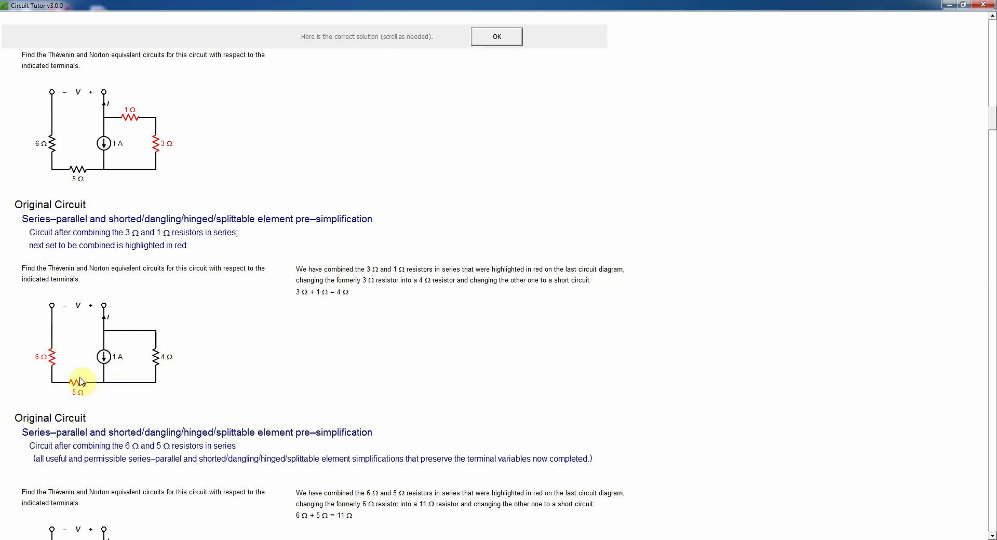
drag(992, 125, 989, 225)
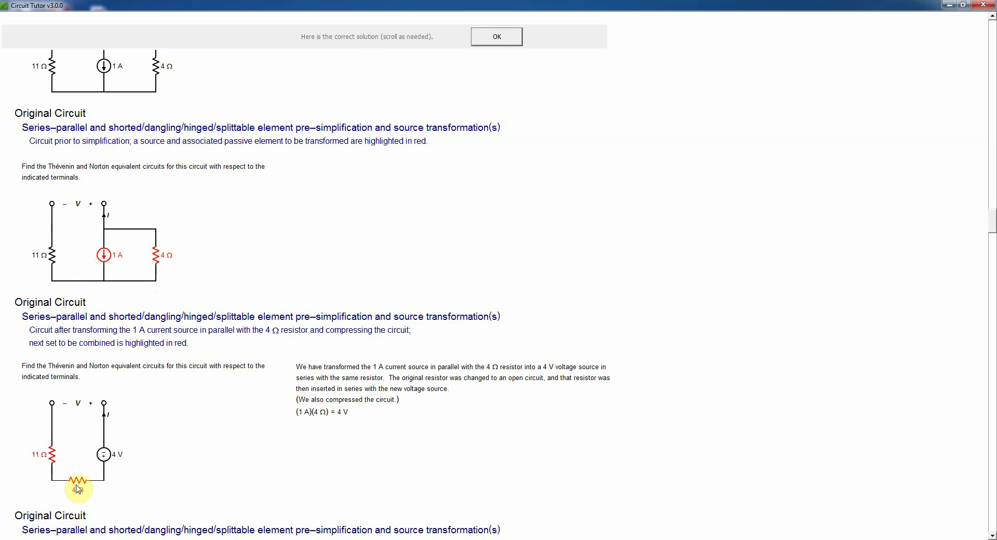
click(992, 534)
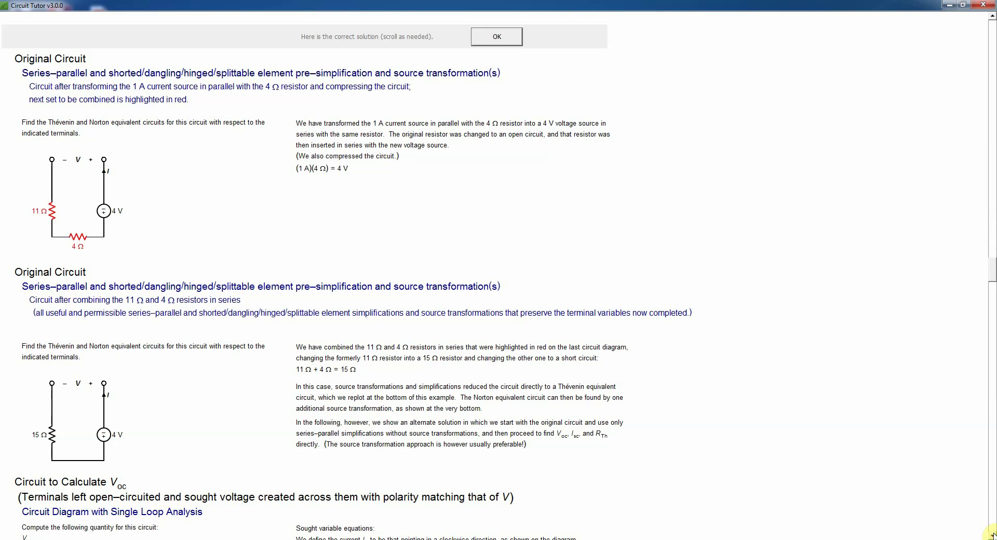
click(991, 535)
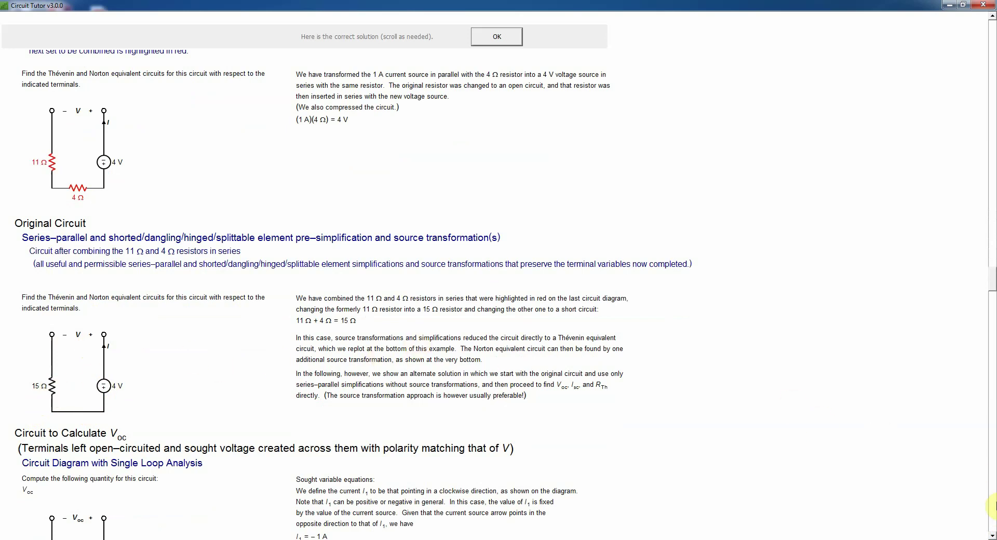
click(991, 535)
click(991, 535)
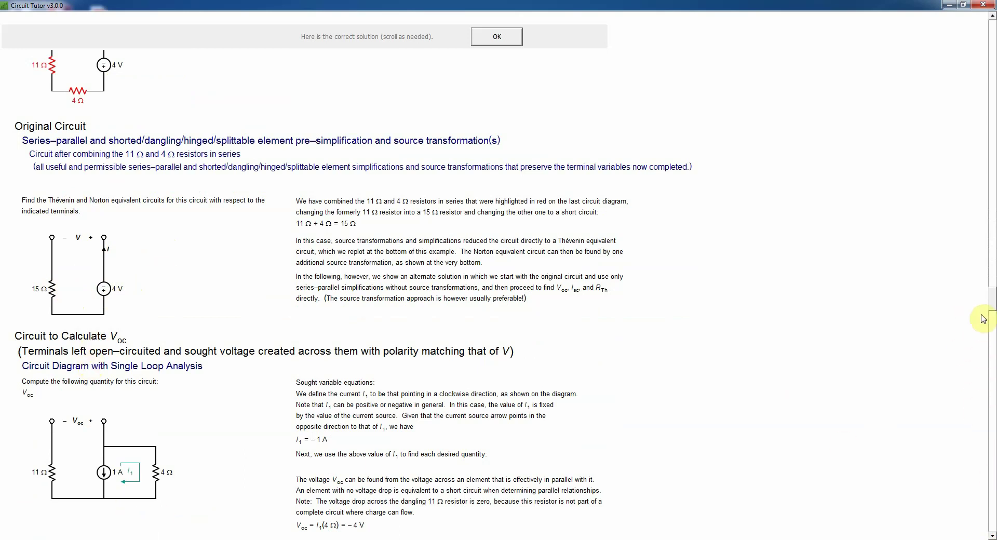
Examine how the example calculates Voc by single loop analysis and Isc by single node-pair analysis
drag(991, 300, 991, 354)
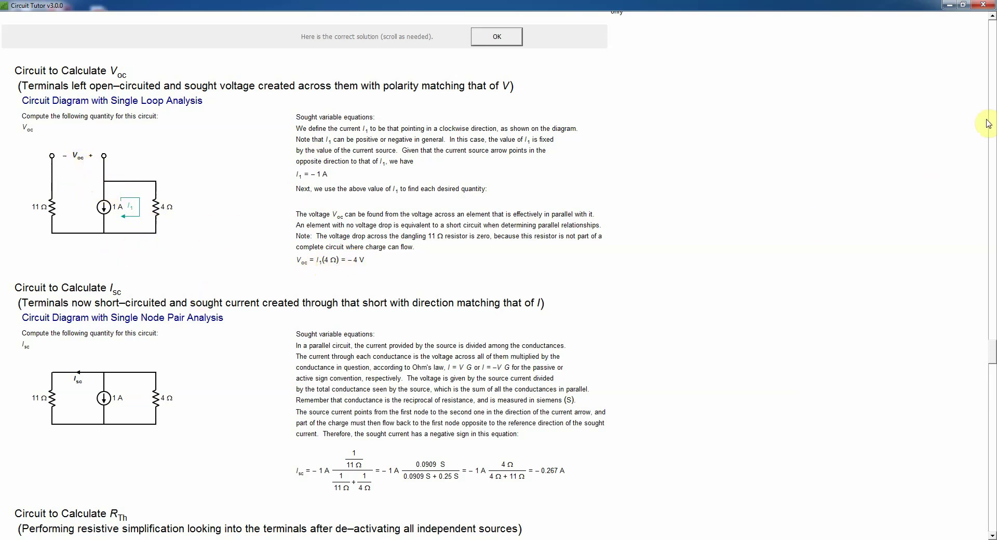
drag(991, 361, 992, 323)
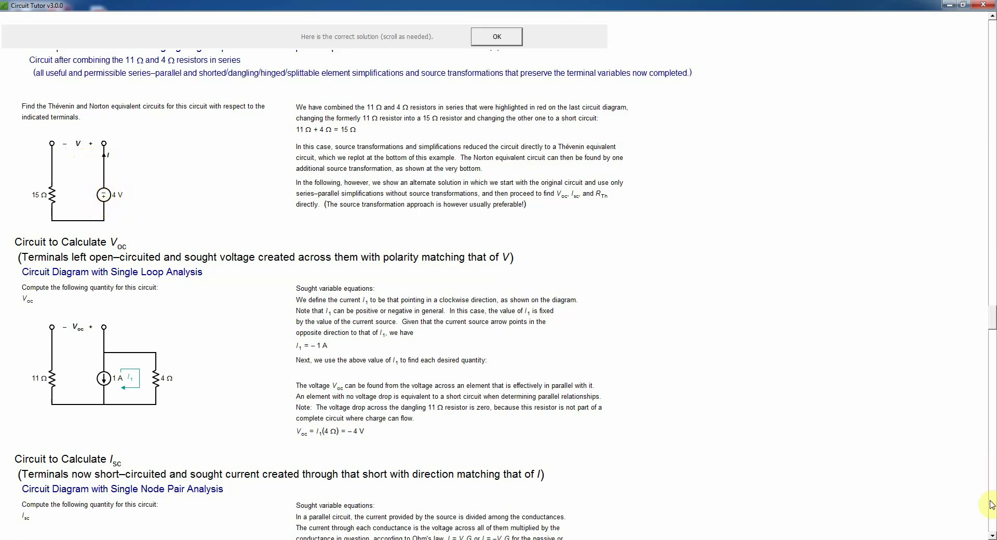
click(990, 534)
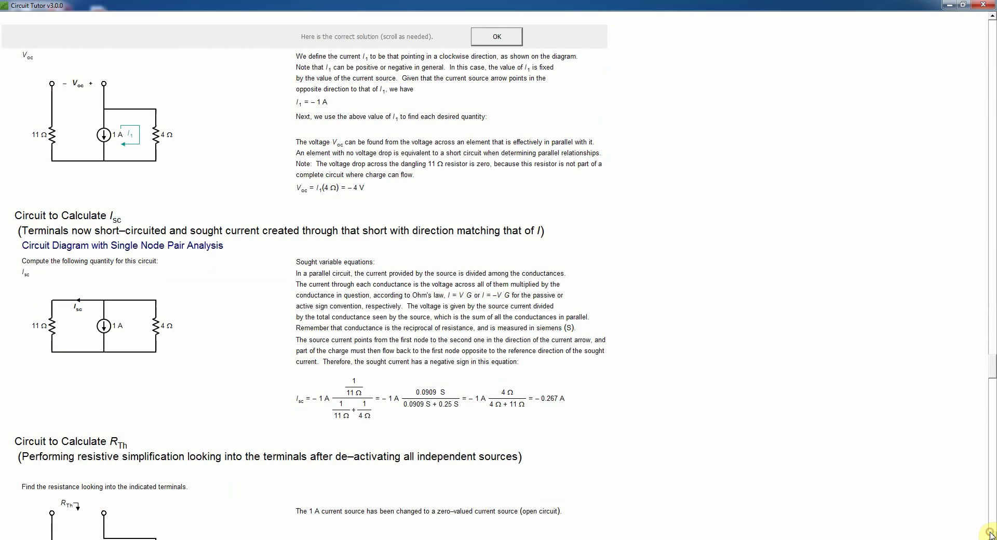
click(990, 535)
click(990, 535)
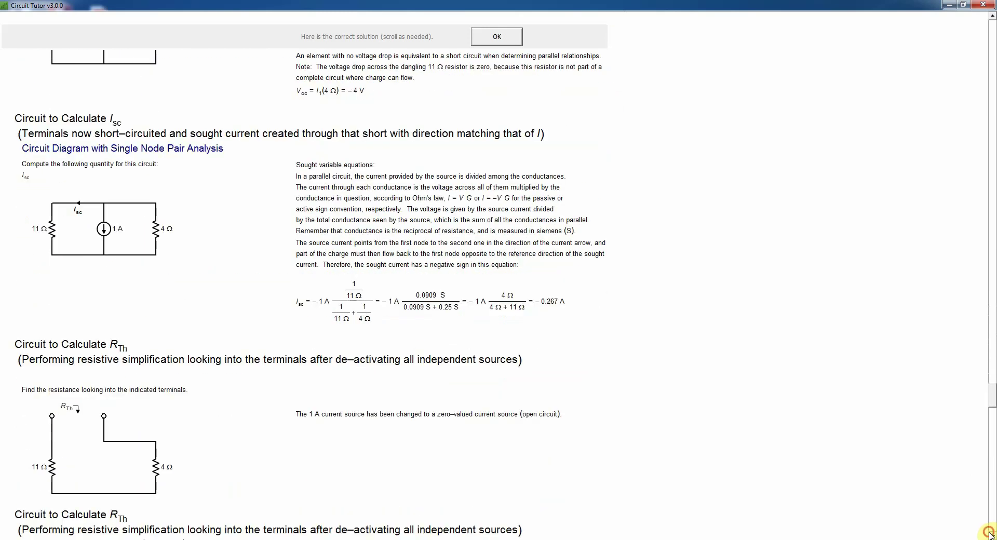
click(989, 535)
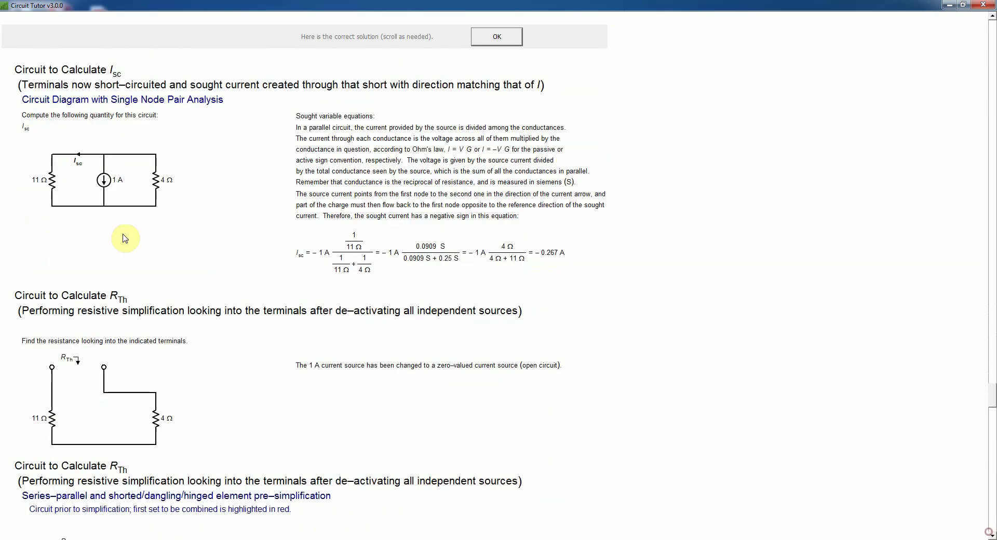
click(992, 18)
click(992, 19)
click(992, 18)
click(992, 19)
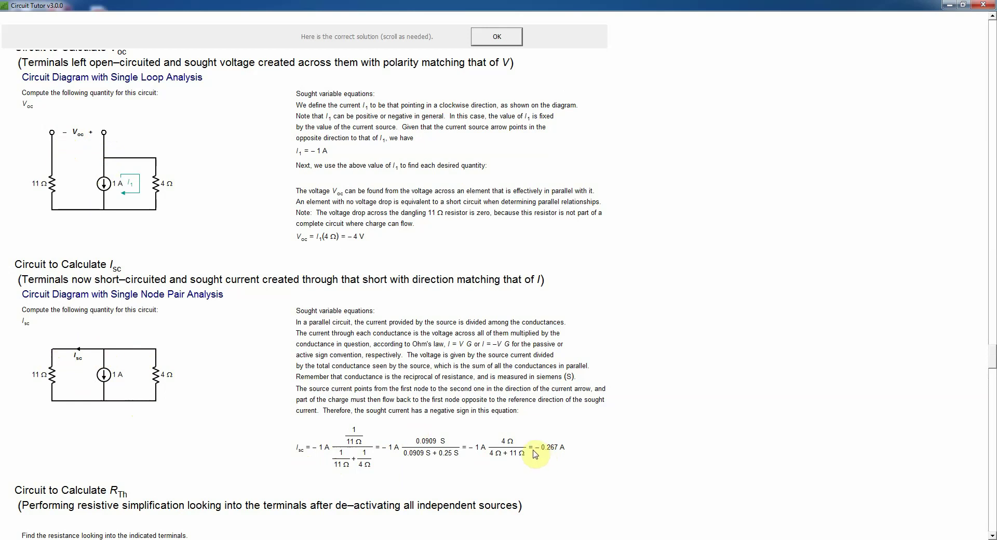
Review the example's RTh calculation and final Thévenin and Norton equivalent circuits, and close the example
click(990, 535)
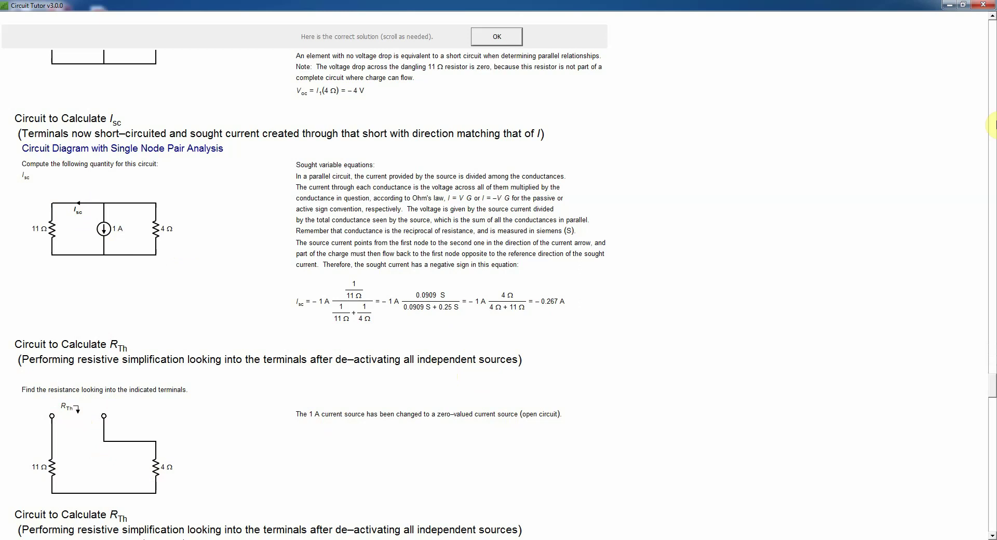
drag(991, 398, 992, 525)
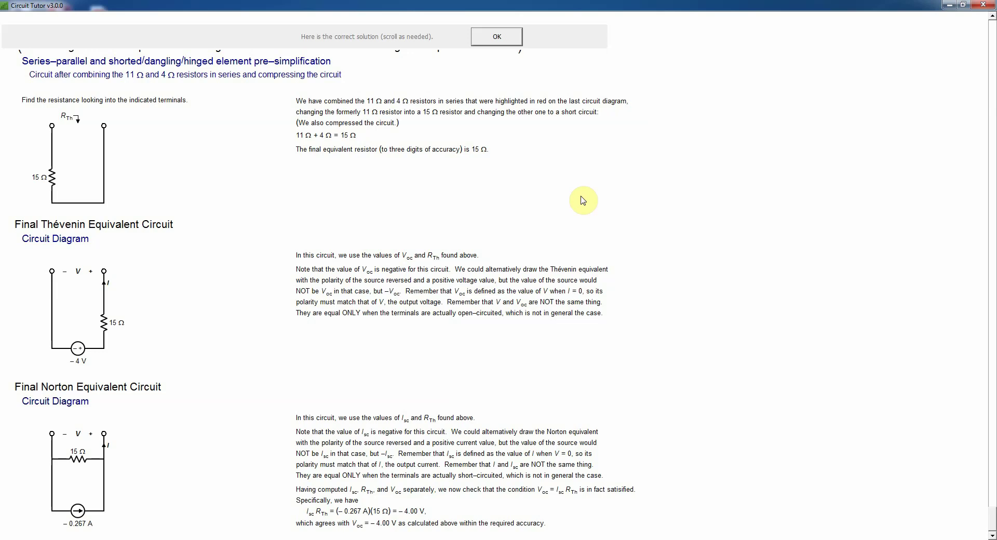
click(487, 37)
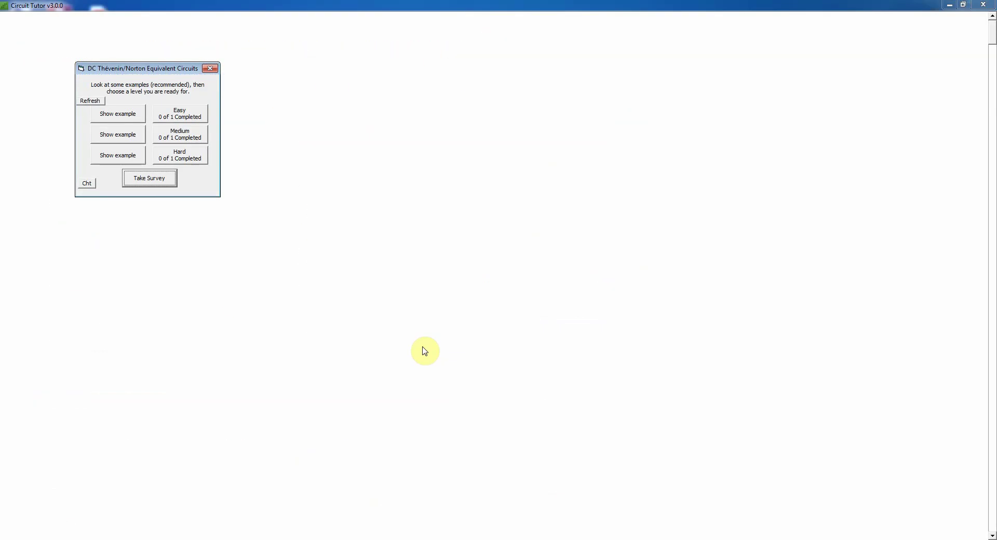
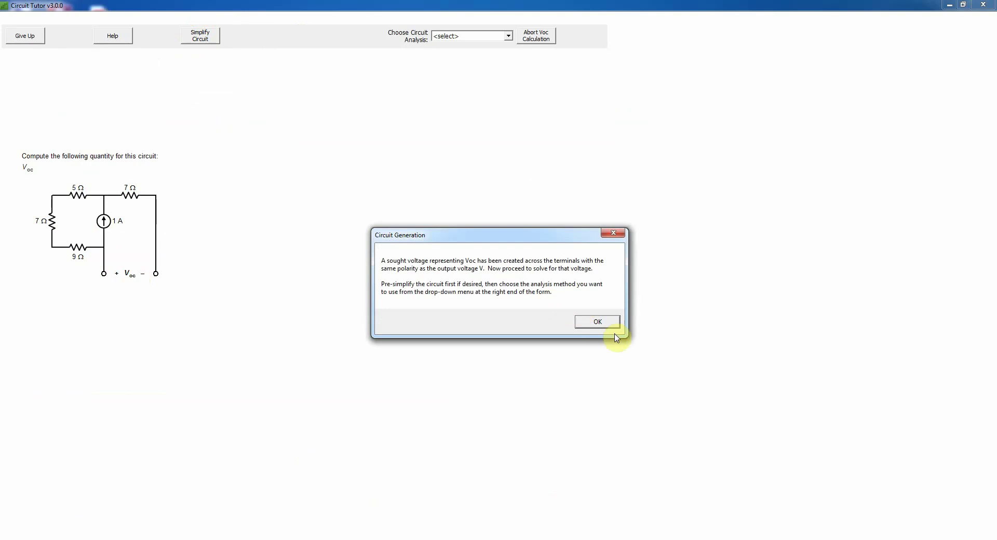
Check the analysis methods offered for the exercise circuit's Voc calculation and abort that calculation
click(598, 322)
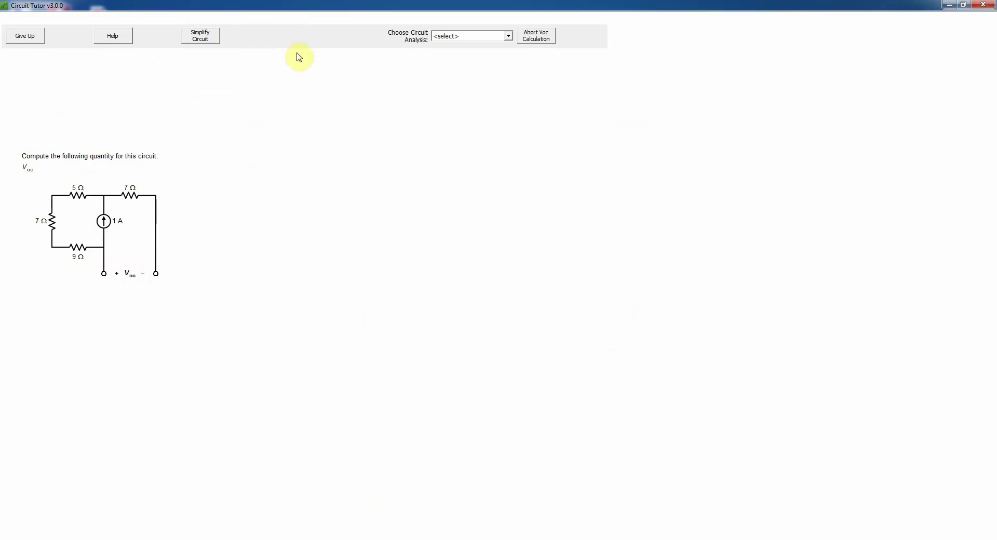
click(508, 36)
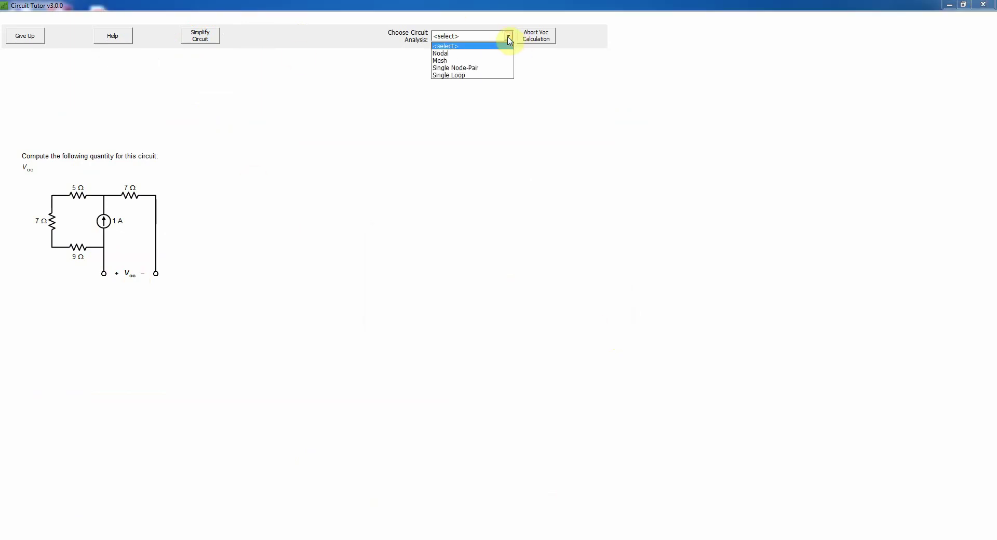
click(509, 38)
click(540, 39)
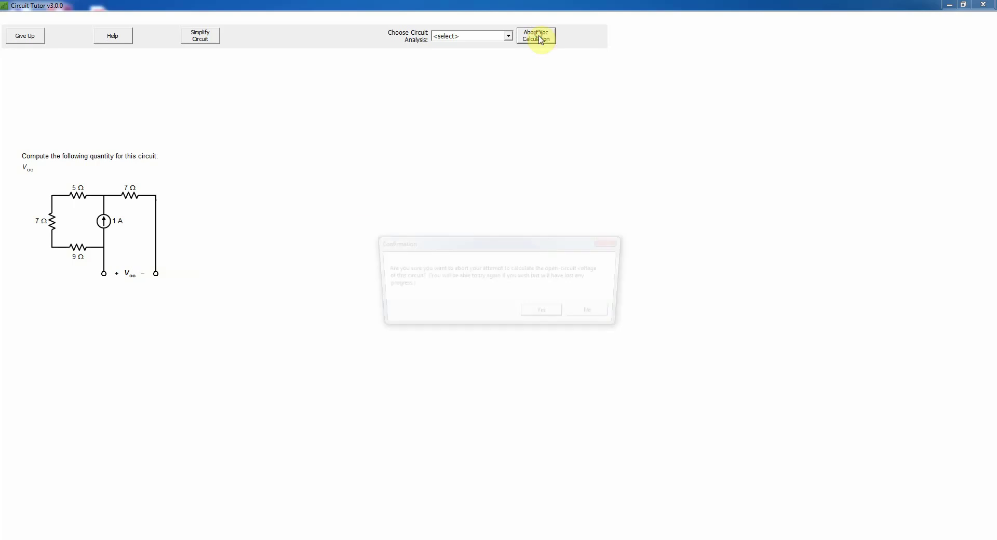
click(560, 318)
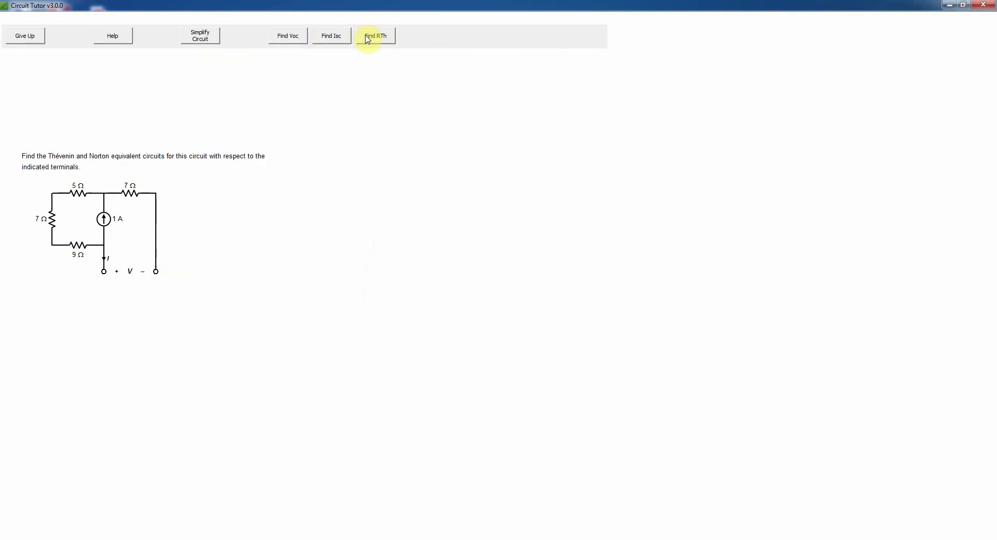
Start the exercise circuit's Isc calculation, check its available analysis methods and abort the calculation
click(339, 39)
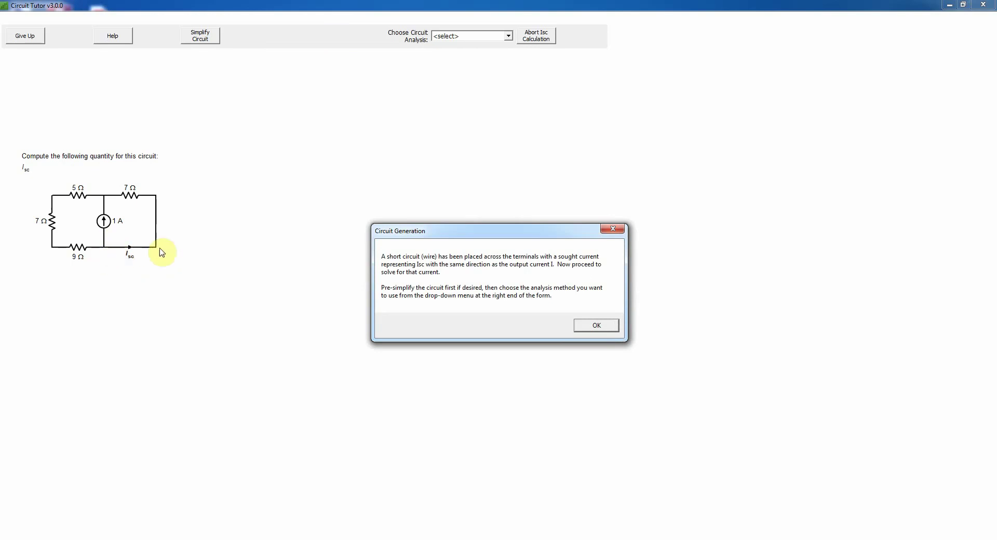
click(590, 326)
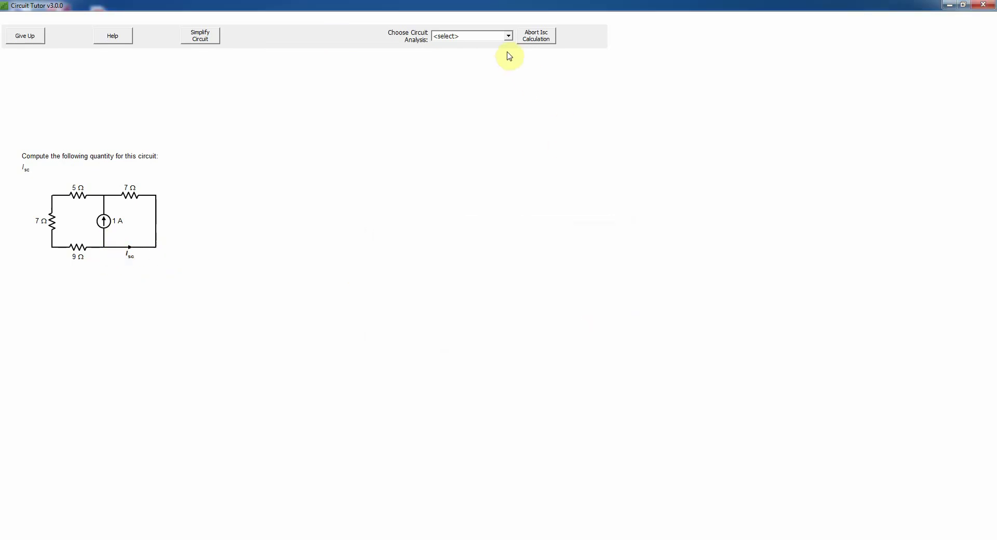
click(507, 36)
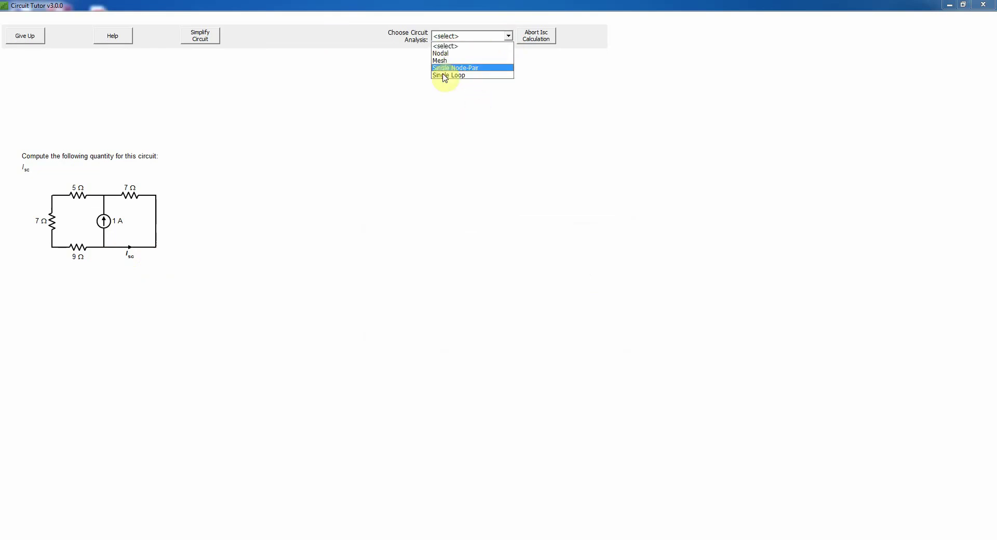
click(592, 99)
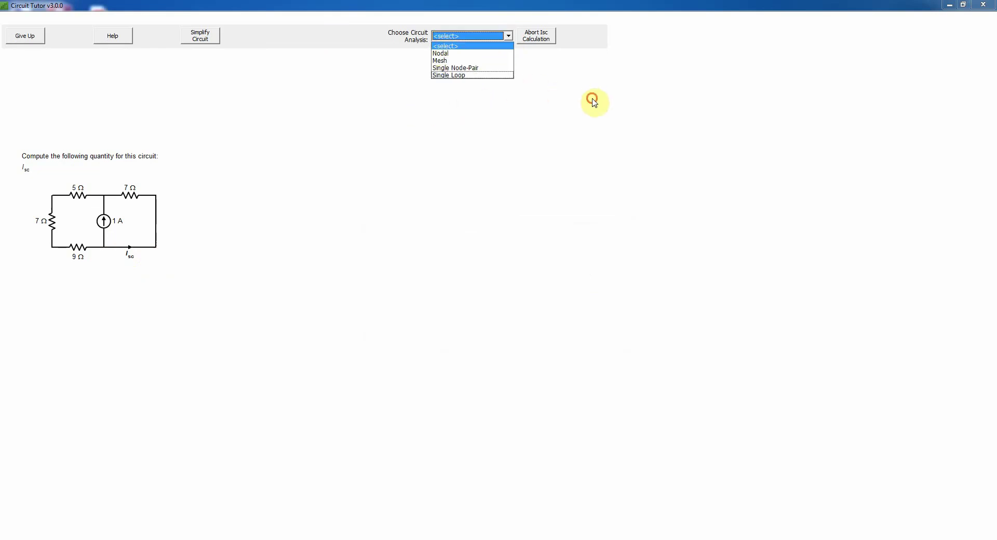
click(544, 38)
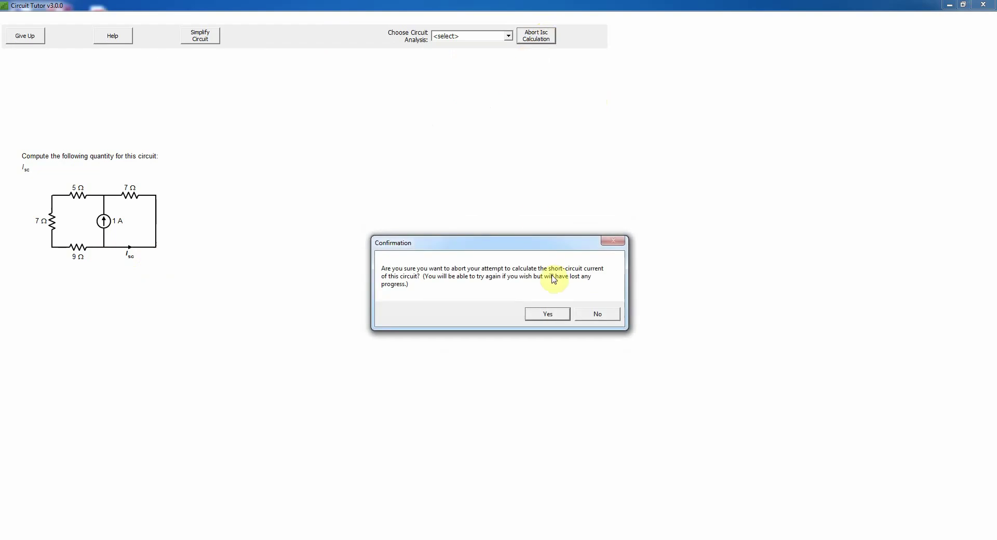
click(546, 315)
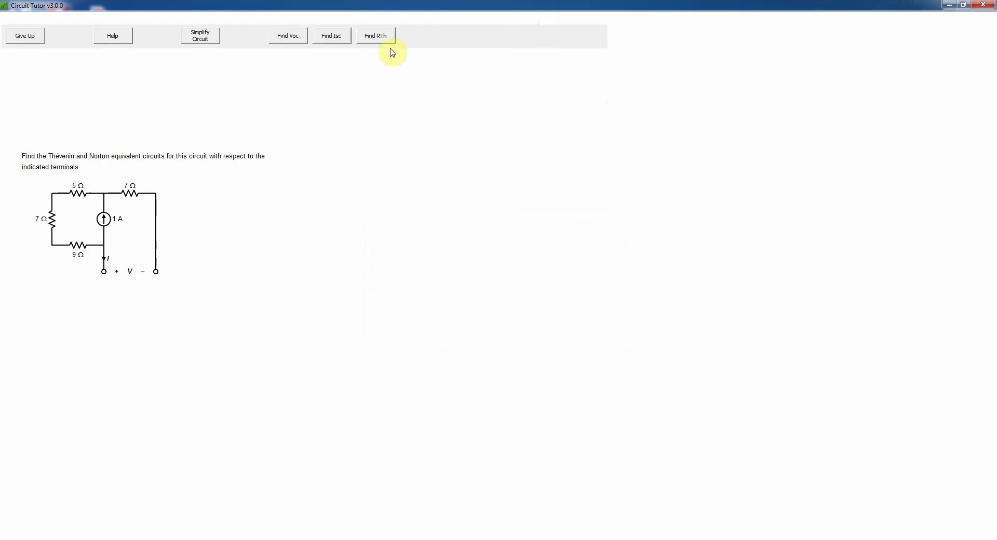
Start finding RTh by resistive simplification from the terminals, view the resulting circuit and abort the calculation
click(383, 37)
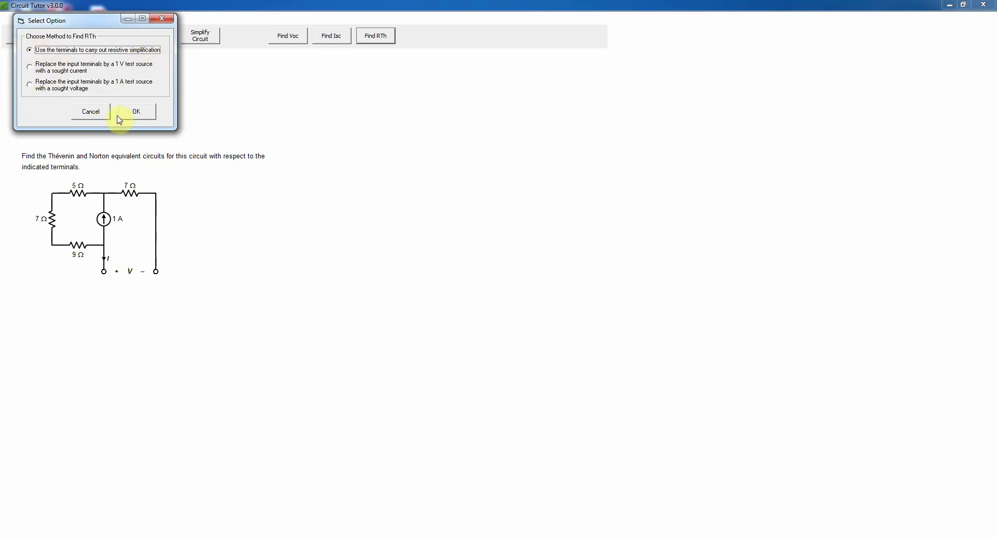
click(137, 113)
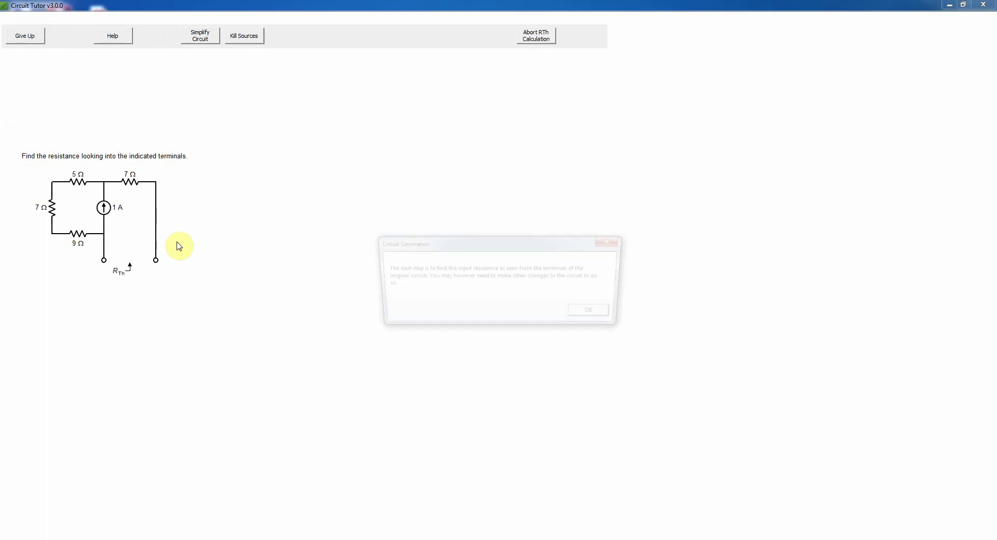
click(596, 314)
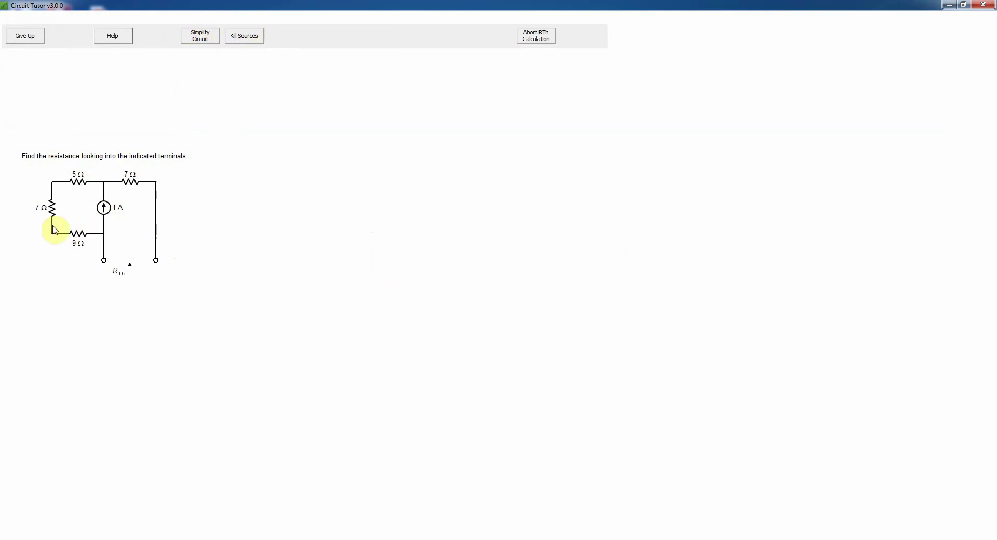
click(533, 37)
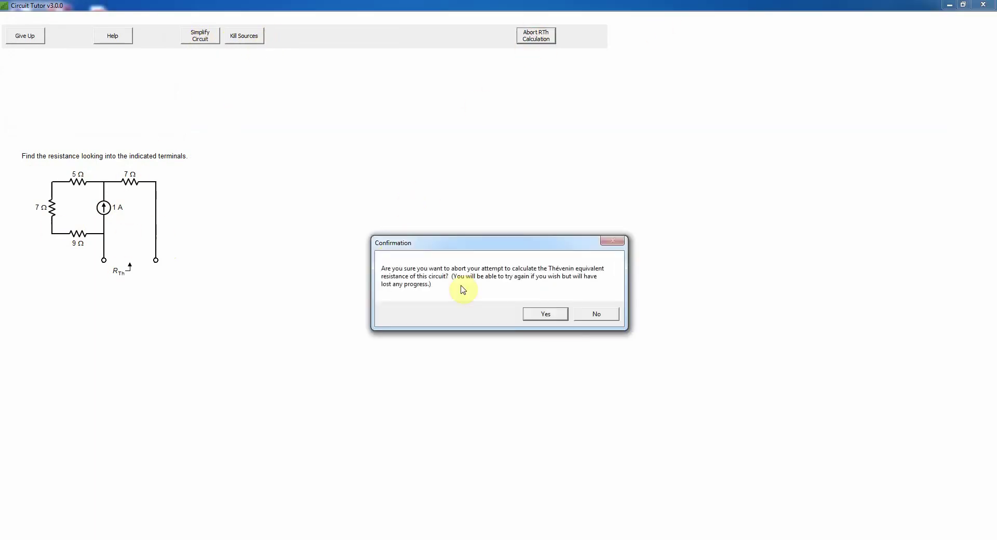
click(545, 314)
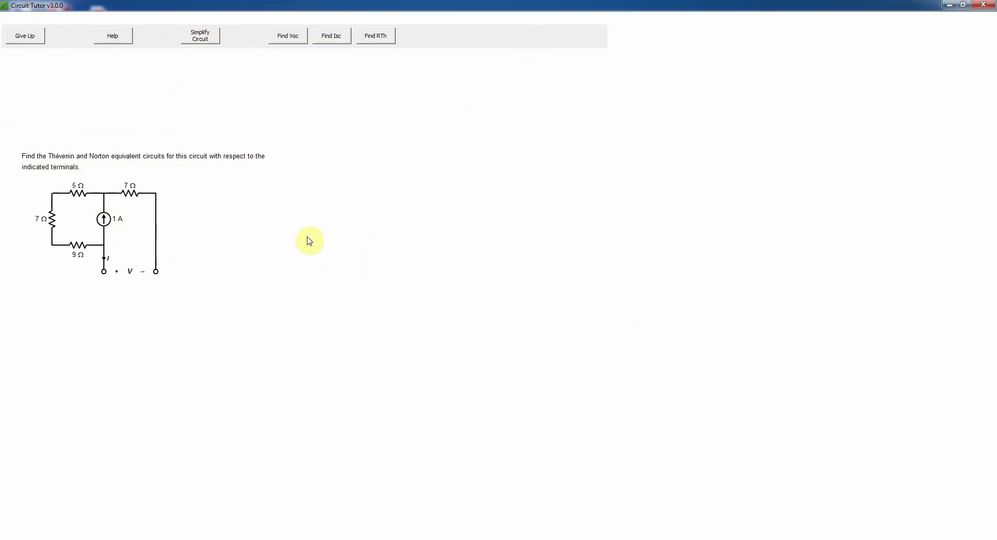
Open the exercise circuit for simplification, skim the Circuit Editor Instructions PDF and close it
click(208, 37)
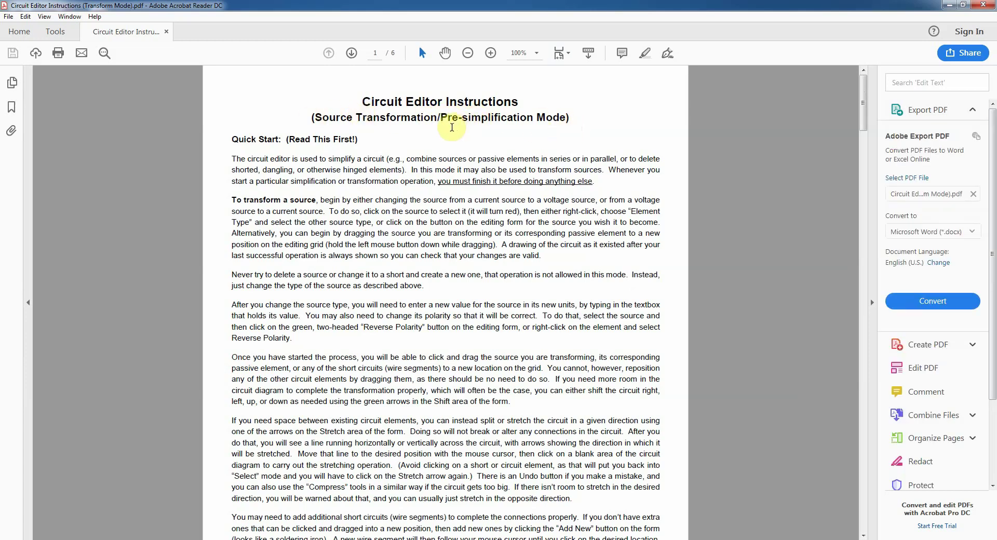
drag(863, 89, 872, 504)
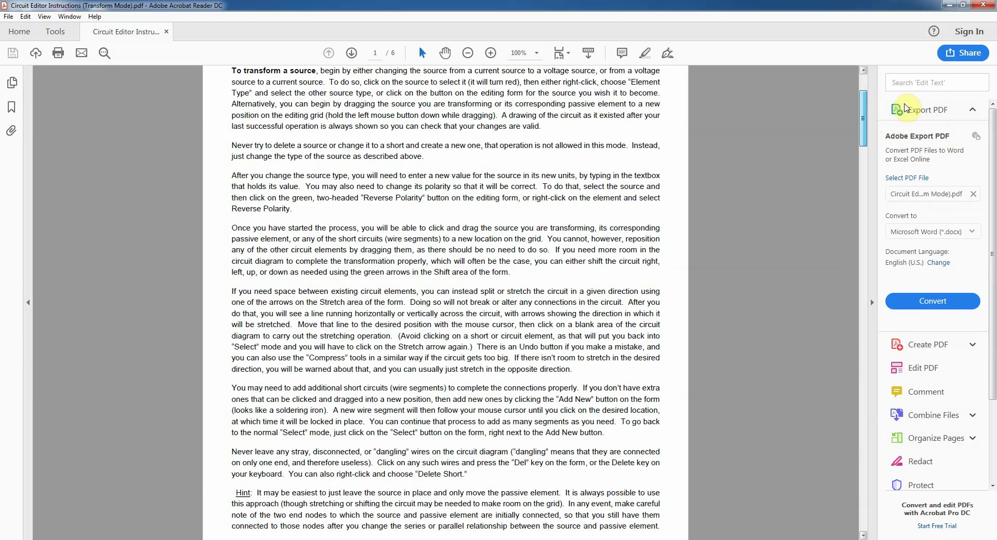
click(983, 5)
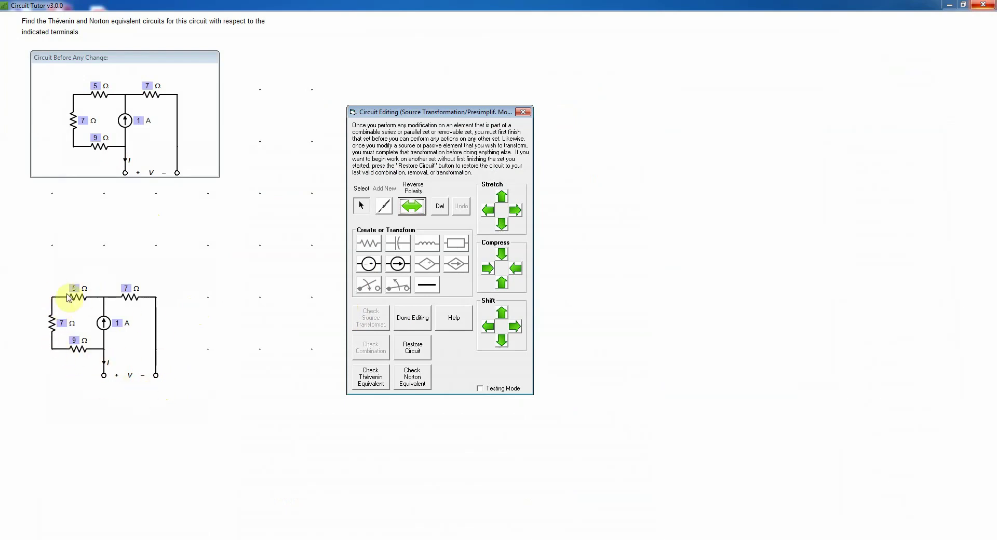
Set the 9 Ω resistor to 21 Ω and select the 7 Ω resistor in series with it in the left branch
click(75, 340)
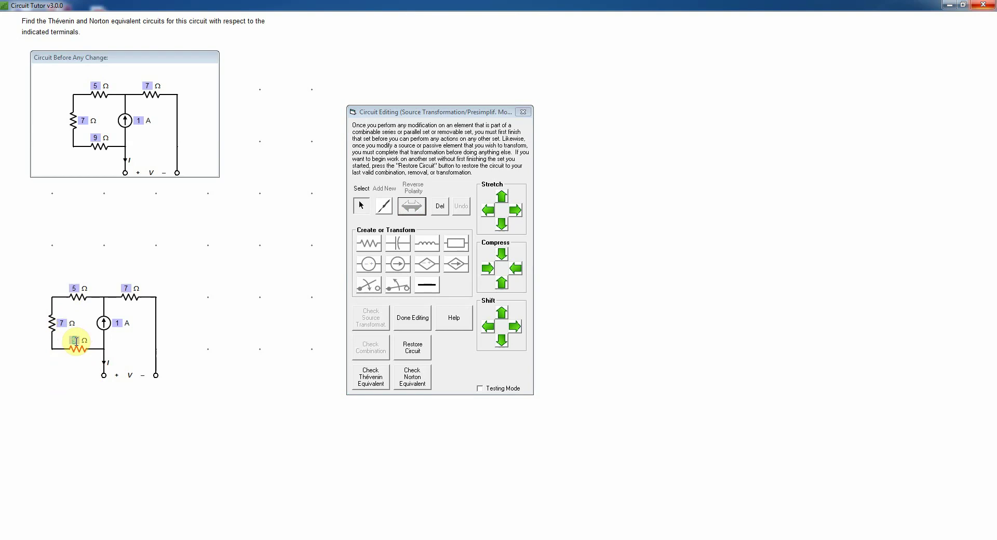
text(21)
click(51, 323)
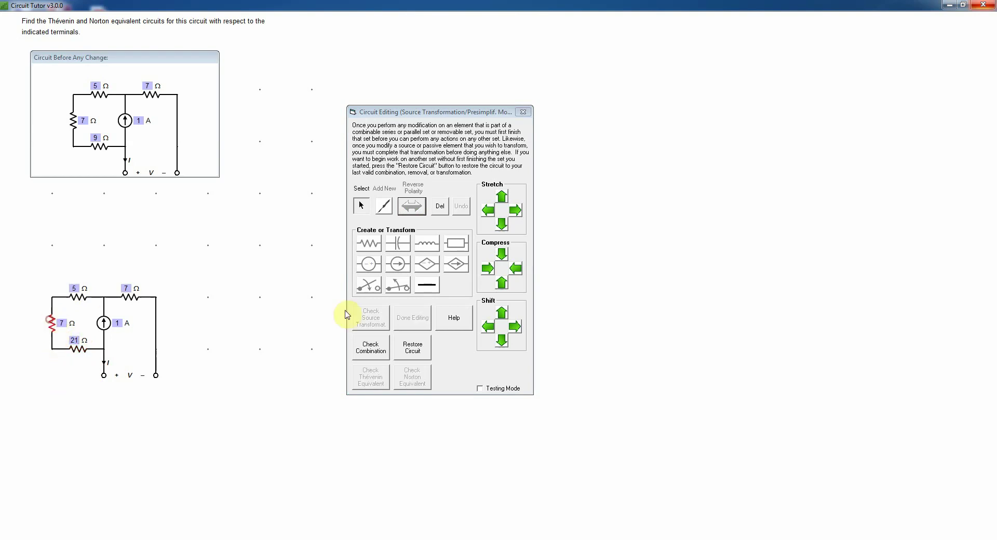